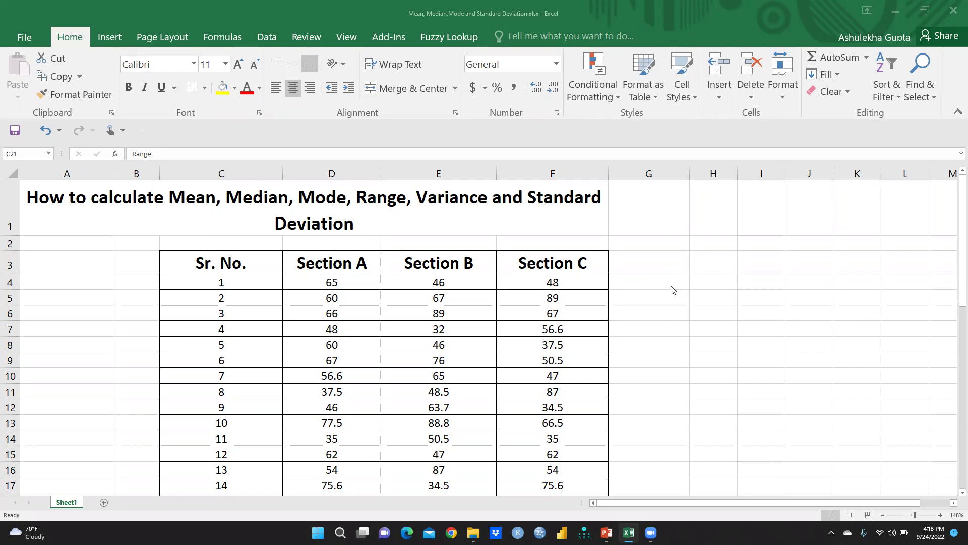
Scroll through the section score table to review Section A's Max (77.5) and Min (35) rows.
scroll(671, 290, "down", 1)
scroll(670, 290, "up", 1)
scroll(671, 290, "down", 1)
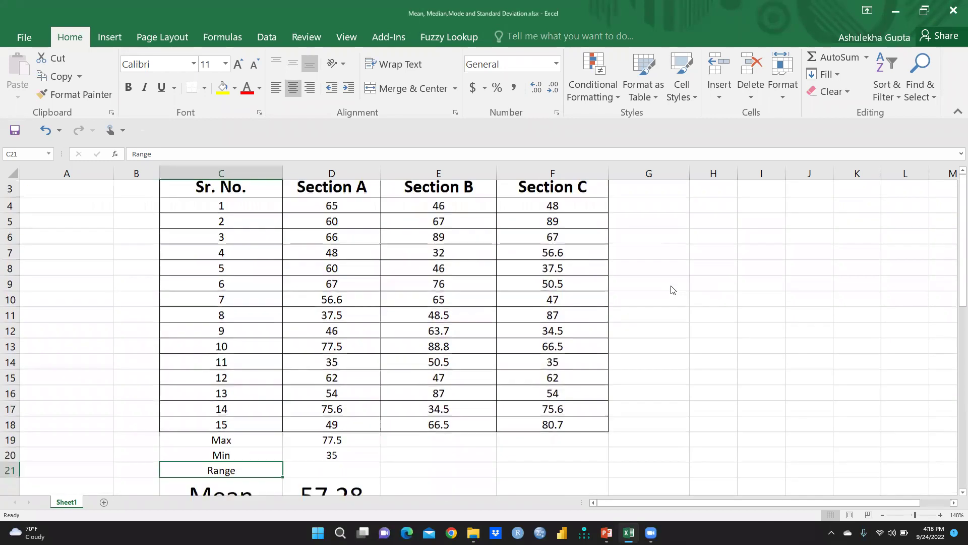
scroll(671, 290, "down", 1)
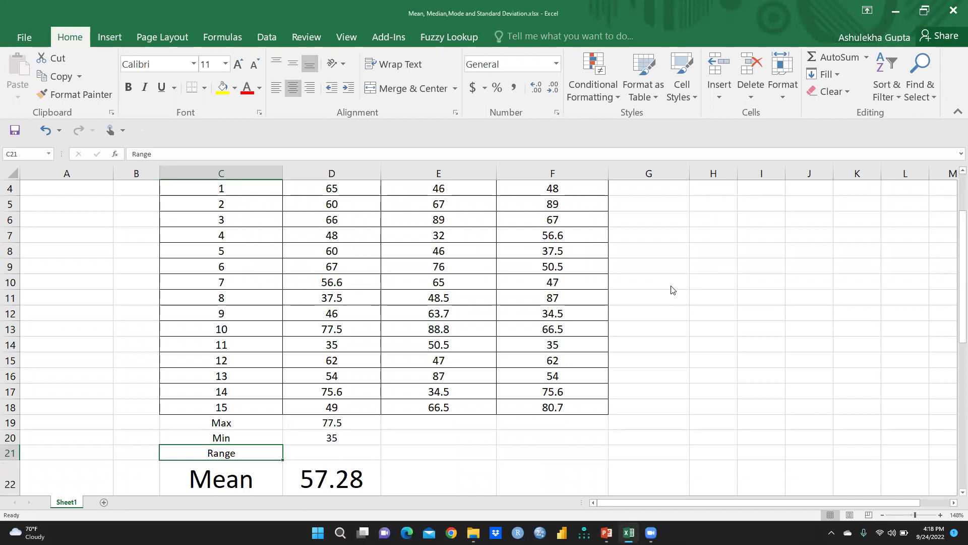
scroll(671, 290, "up", 2)
scroll(671, 290, "up", 1)
scroll(670, 290, "down", 1)
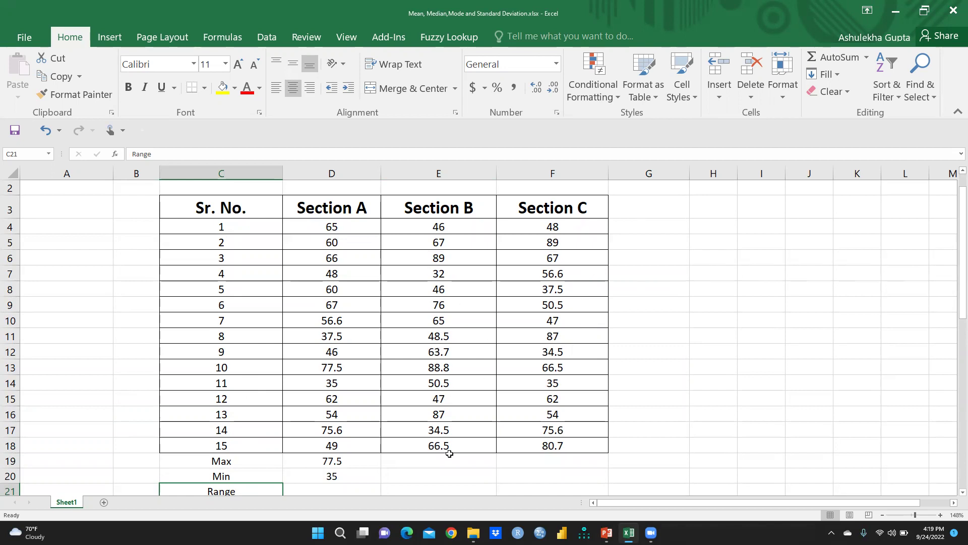
Show PowerPoint slide 23, defining Range(X) = Max(X) − Min(X), as a slide show, then return to Excel.
left_click(606, 533)
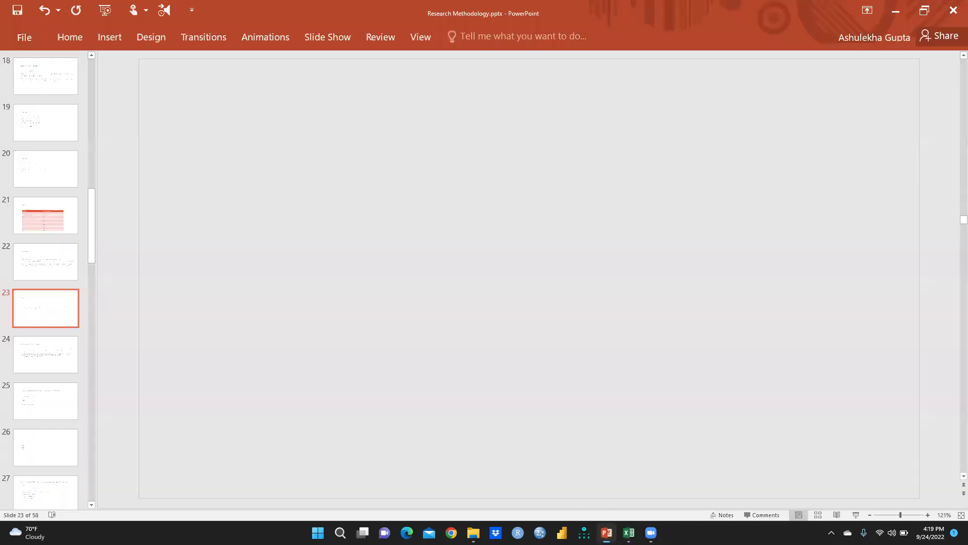
left_click(856, 515)
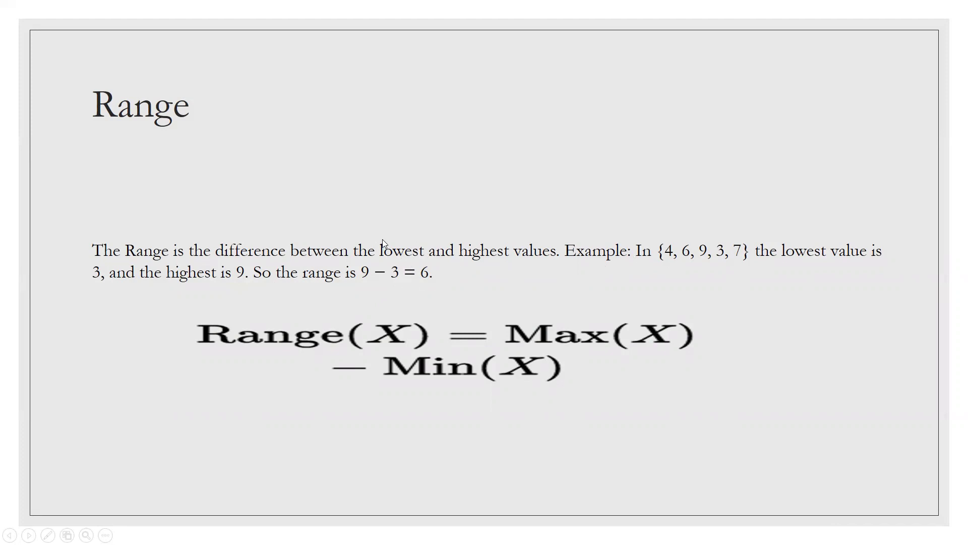
key("Escape")
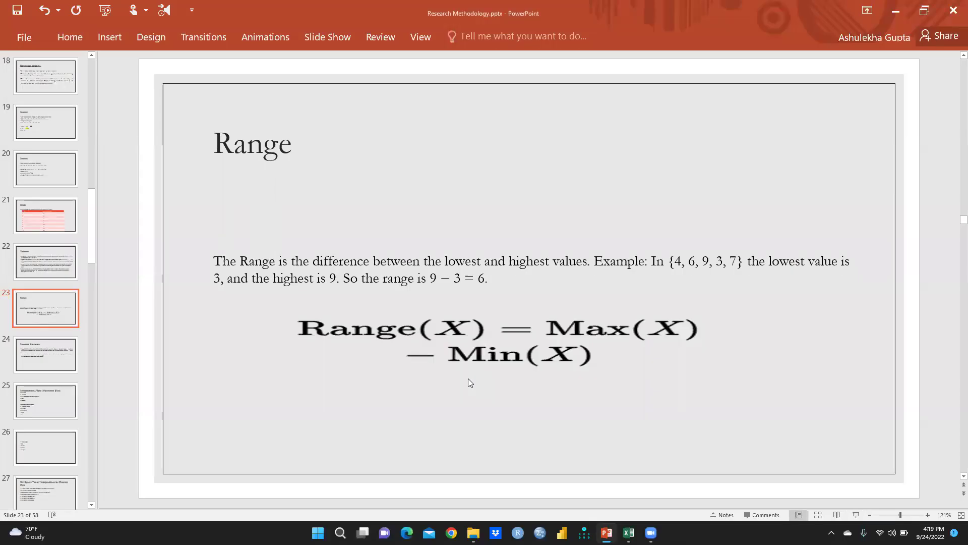
left_click(628, 533)
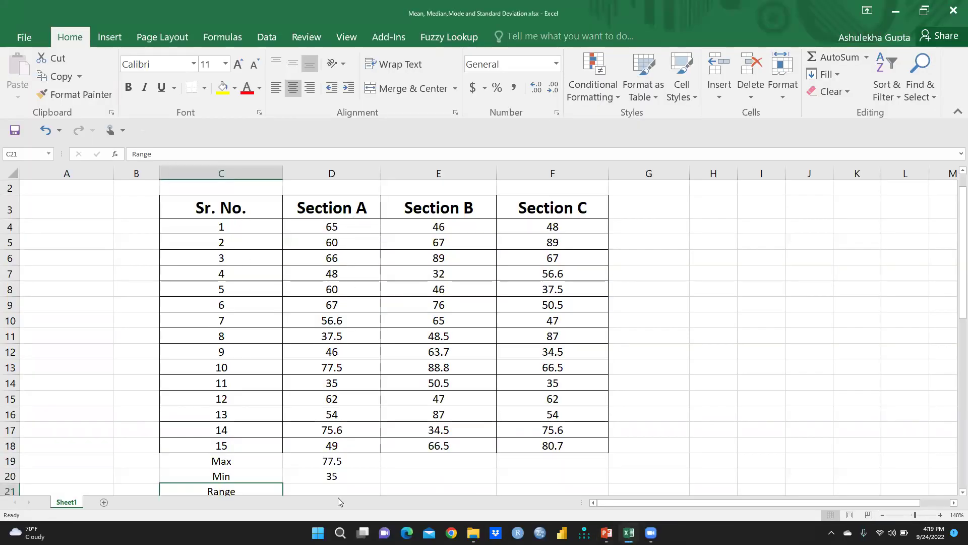
Clear the existing Max and Min results in D19 and D20.
left_click(240, 460)
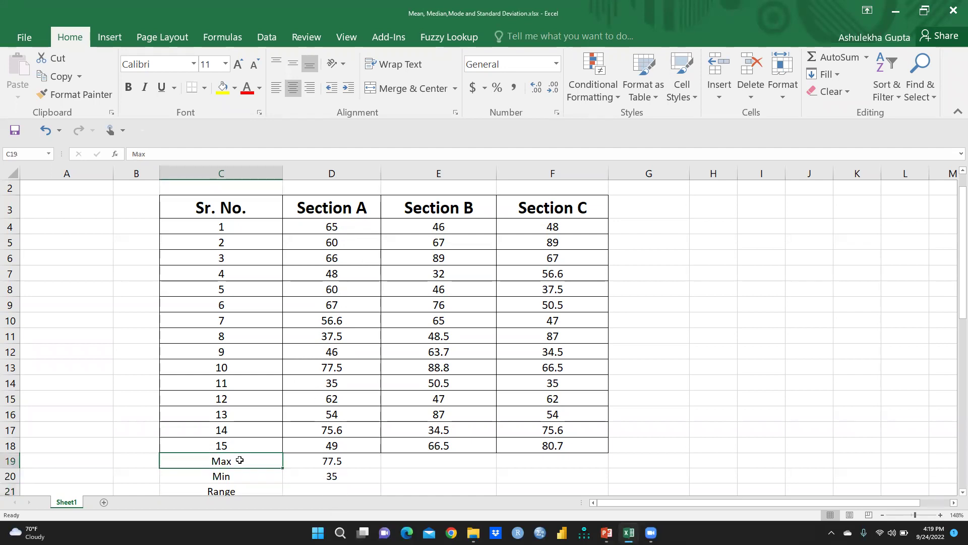
left_click(340, 460)
key("Delete")
left_click(325, 475)
key("Delete")
scroll(325, 463, "up", 4)
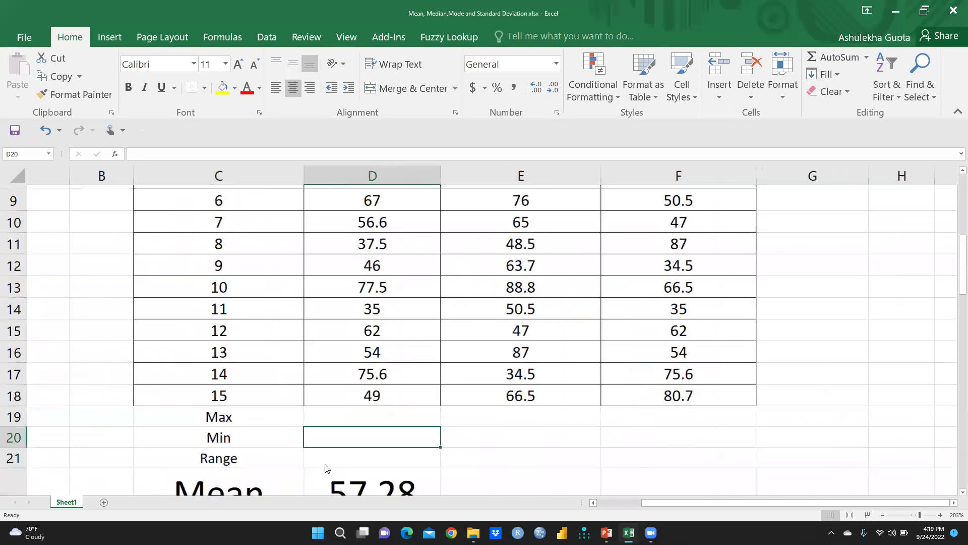
Enter =MAX(D4:D18) in D19 to get Section A's maximum of 77.5.
double_click(468, 389)
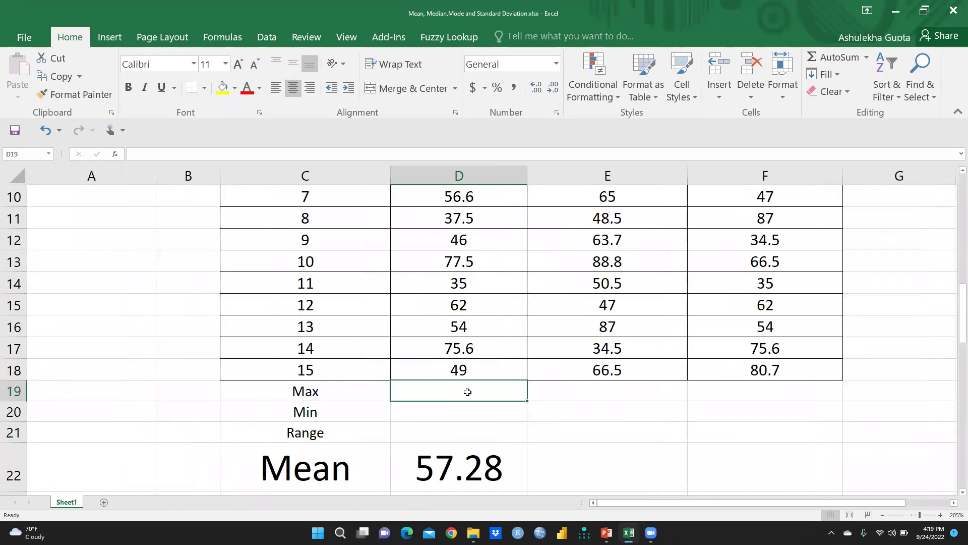
type("=")
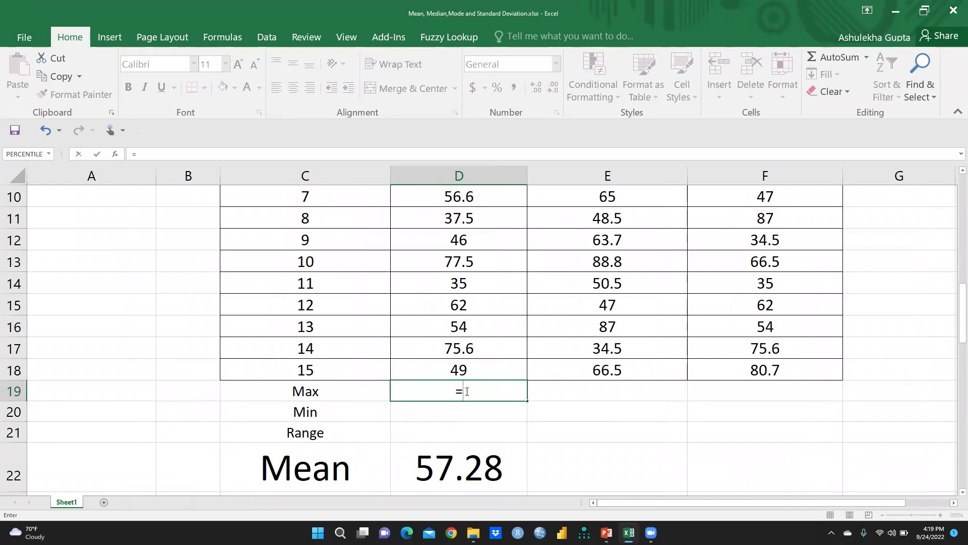
type("ma")
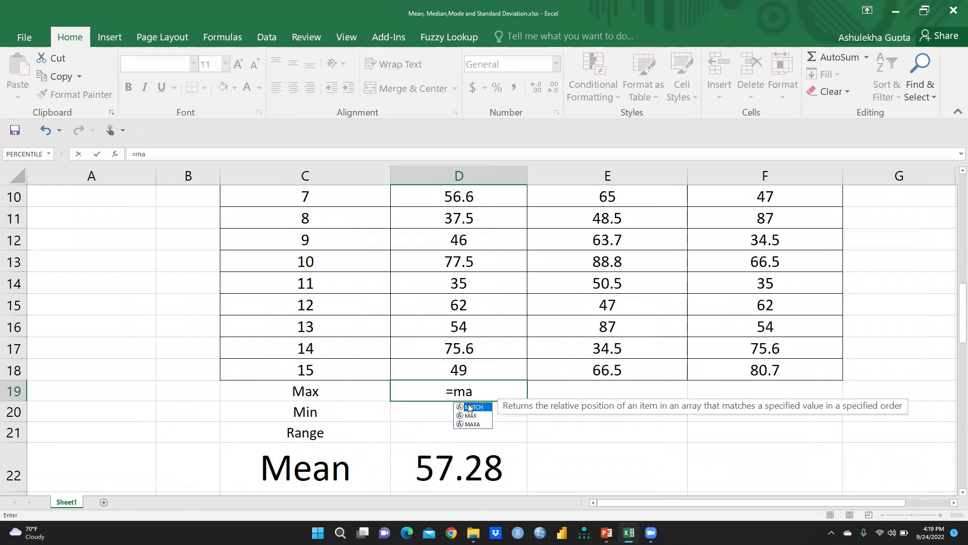
type("x")
double_click(468, 408)
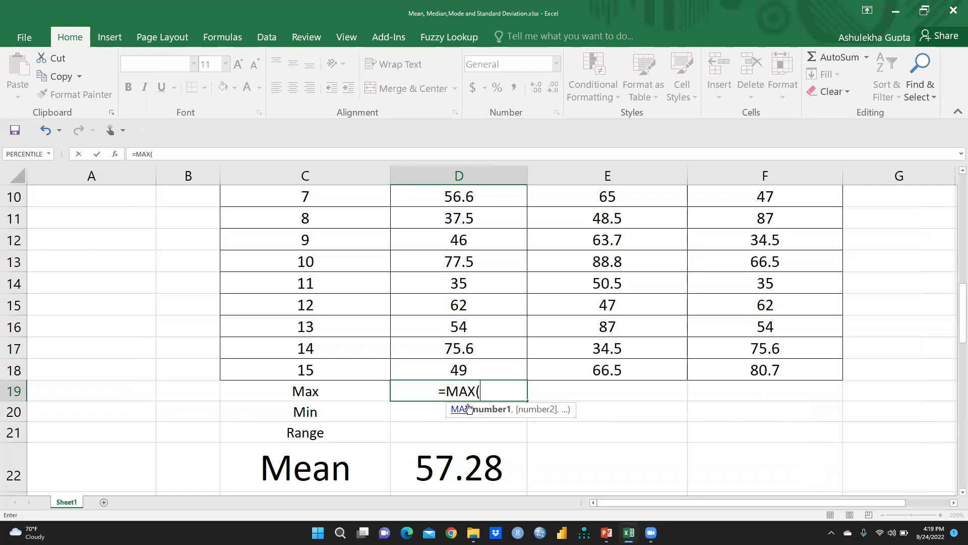
scroll(494, 244, "up", 3)
left_click_drag(463, 323, 484, 267)
key("Return")
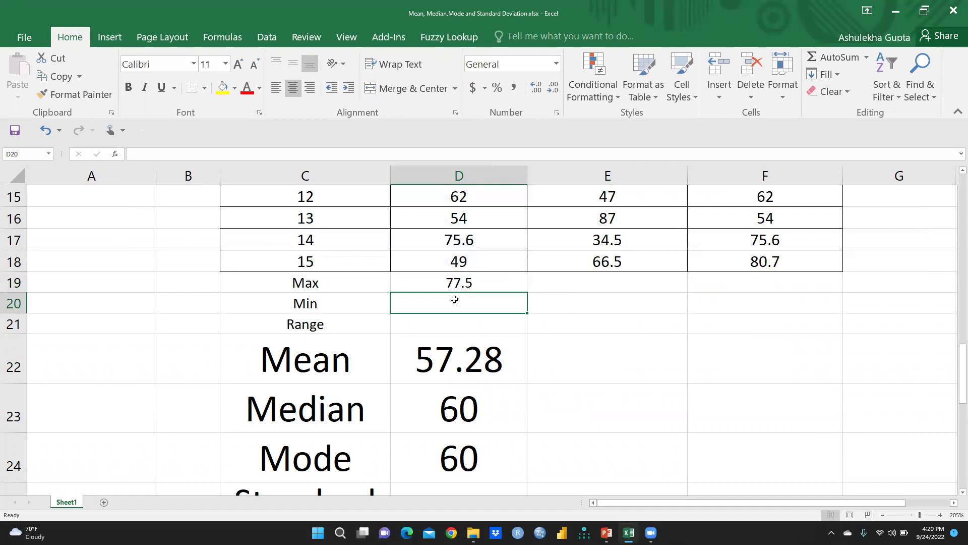
Enter a MIN formula over Section A's scores in D20, returning 35.
type("=")
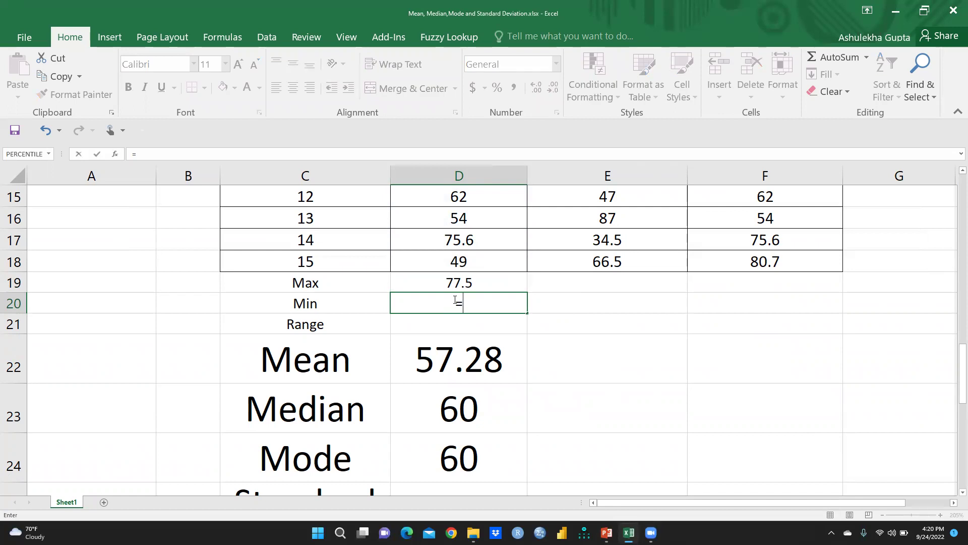
type("min")
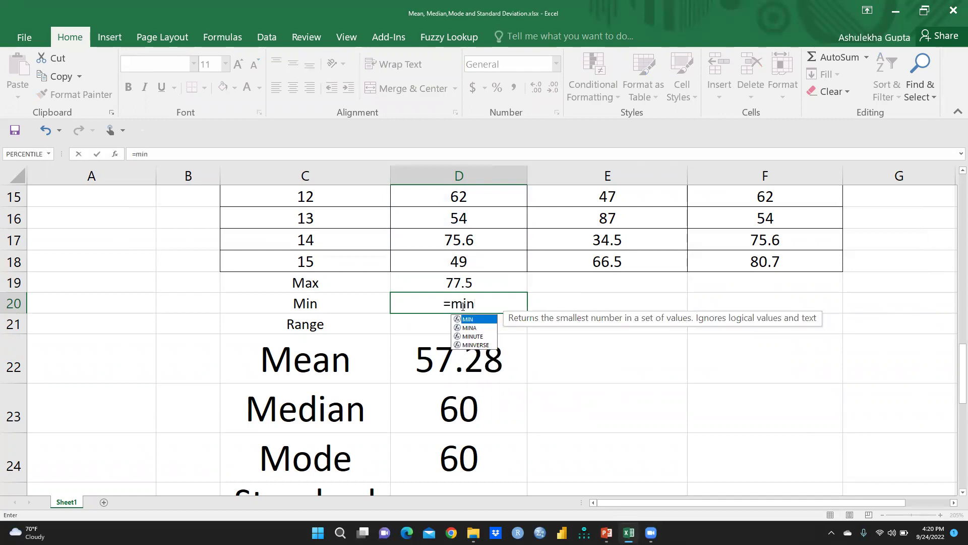
double_click(467, 319)
scroll(499, 231, "up", 3)
scroll(499, 231, "up", 3)
mouse_move(458, 325)
left_mouse_down()
mouse_move(457, 492)
mouse_move(464, 326)
left_mouse_up()
key("Return")
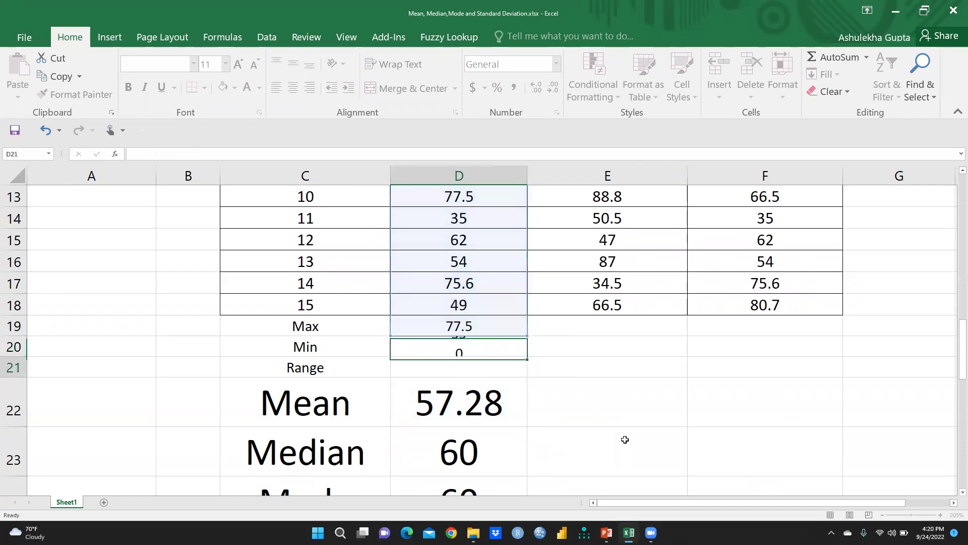
left_click(470, 328)
Fill the Max formula from D19 to F19, giving 89 for Sections B and C.
scroll(688, 348, "up", 3)
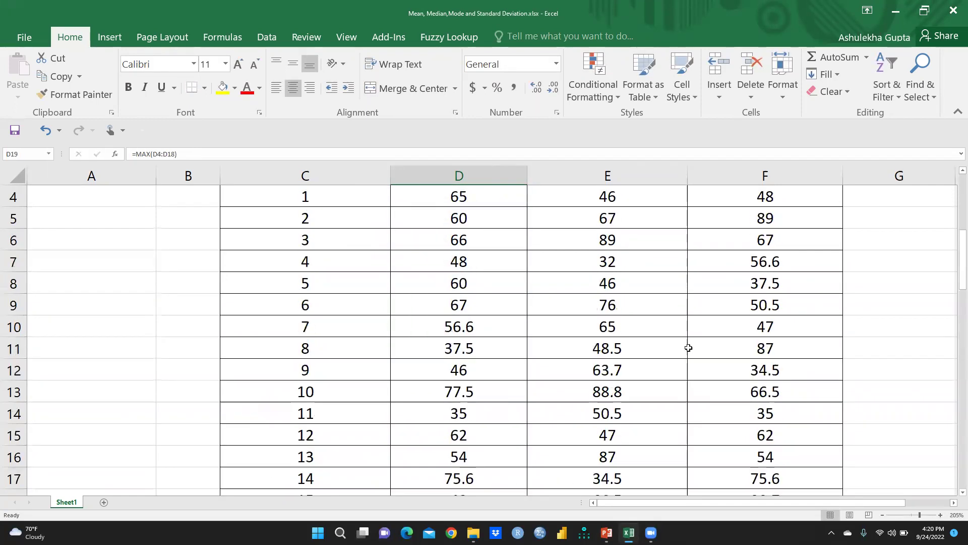
scroll(706, 212, "up", 1)
scroll(655, 340, "down", 3)
scroll(624, 342, "down", 2)
scroll(527, 318, "up", 1)
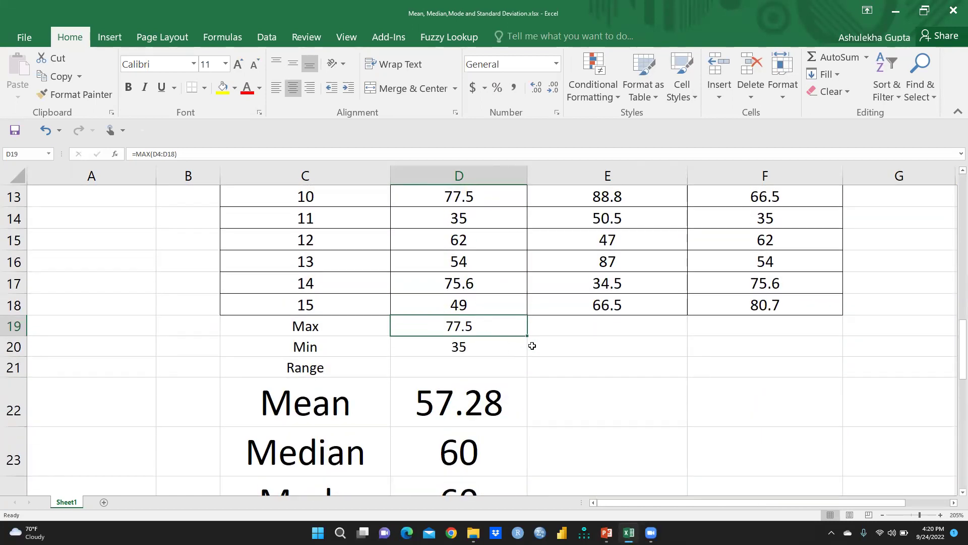
left_click_drag(528, 335, 806, 328)
Fill the Min formula from D20 to F20, giving 32 and 34.5 for Sections B and C.
scroll(636, 321, "up", 2)
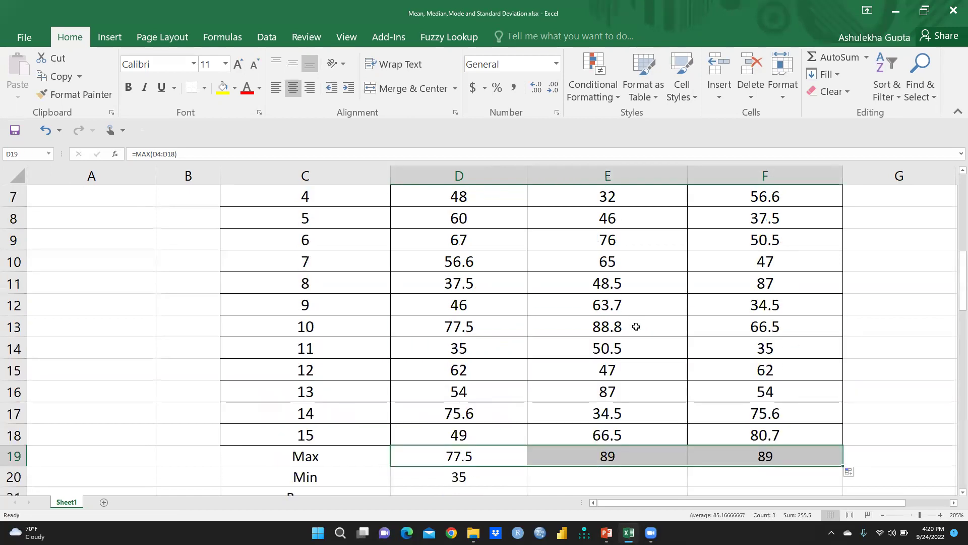
scroll(679, 315, "up", 2)
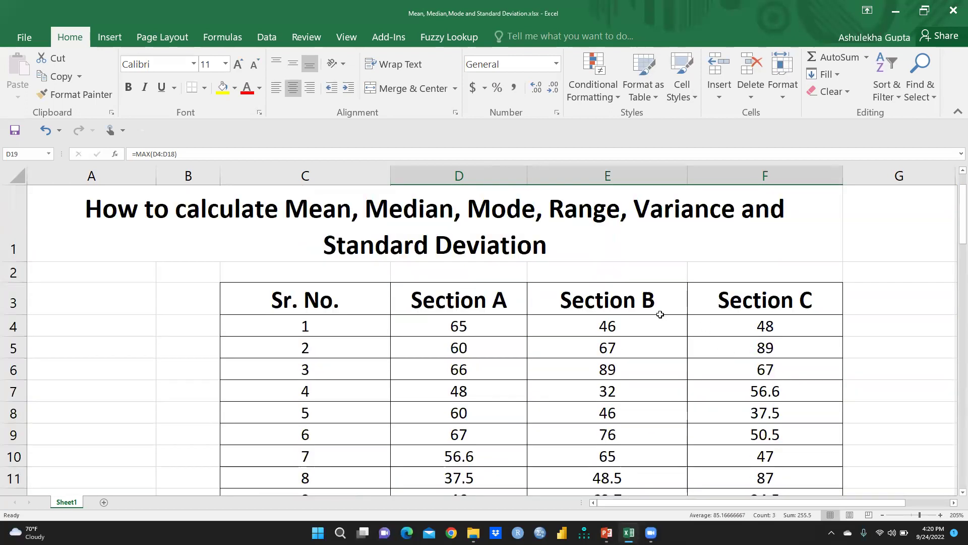
scroll(707, 339, "down", 3)
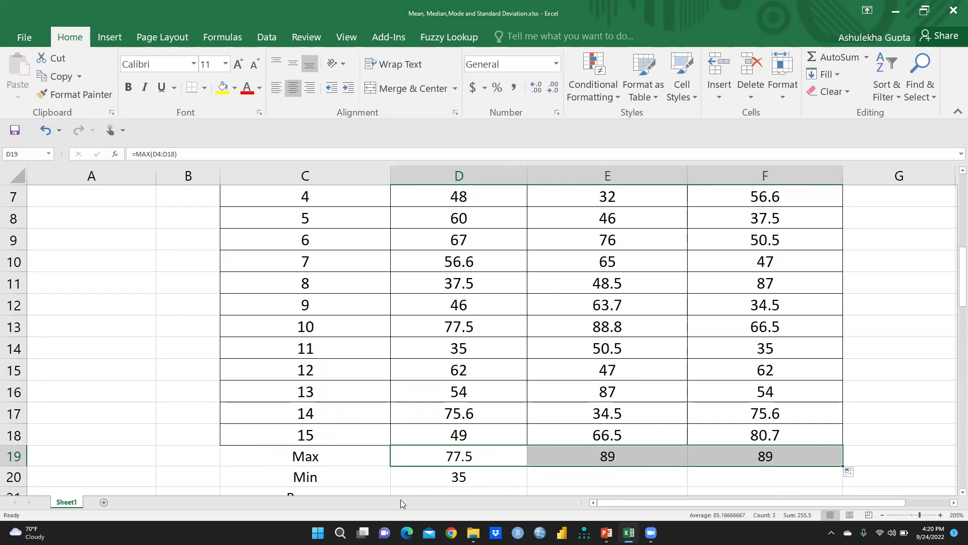
left_click(452, 474)
left_click_drag(526, 486, 804, 481)
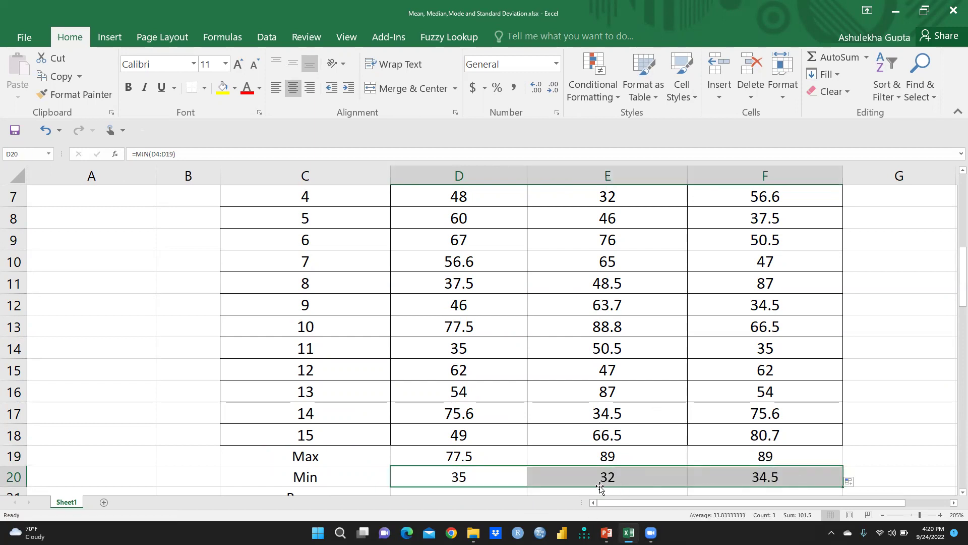
scroll(770, 327, "up", 2)
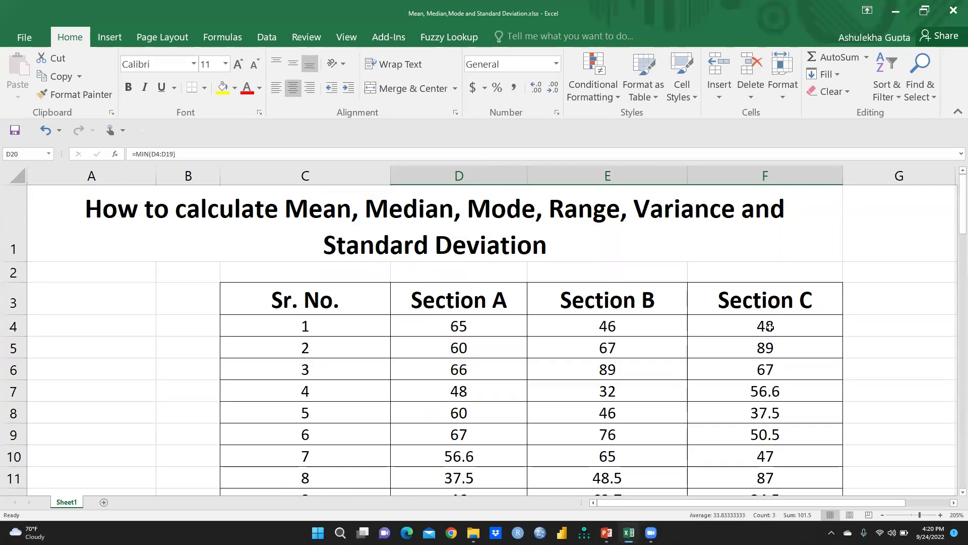
scroll(769, 327, "down", 4)
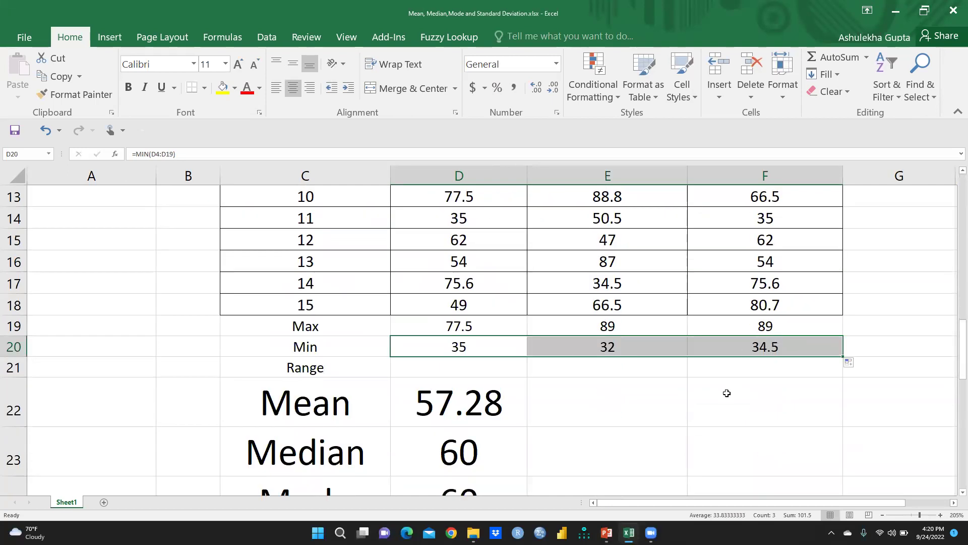
left_click(426, 368)
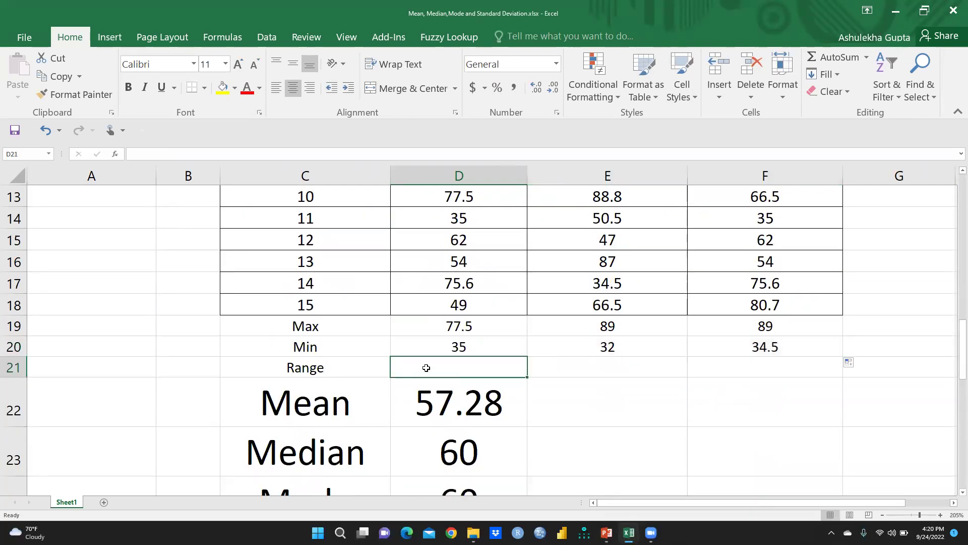
Enter =D19-D20 in D21 and fill it to F21, giving ranges 42.5, 57 and 54.5.
type("=")
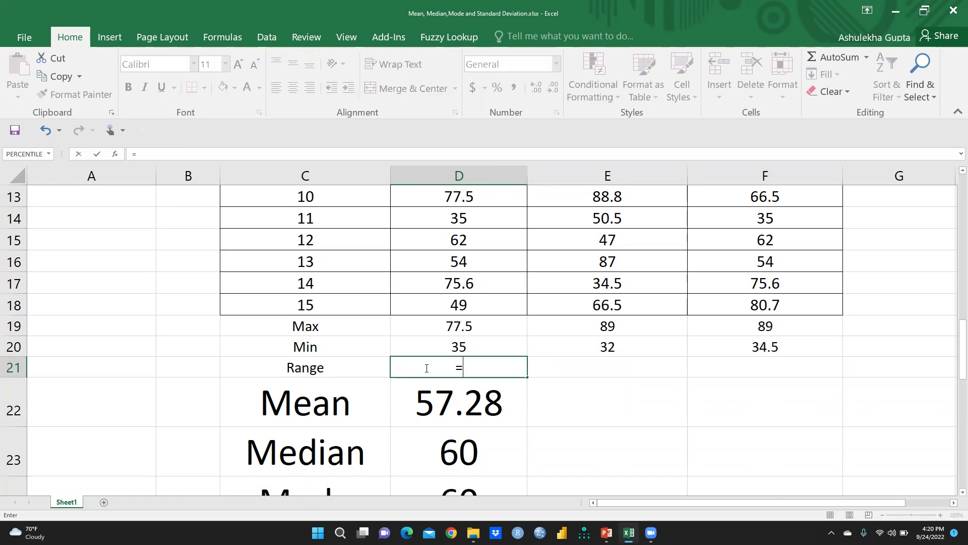
left_click(440, 326)
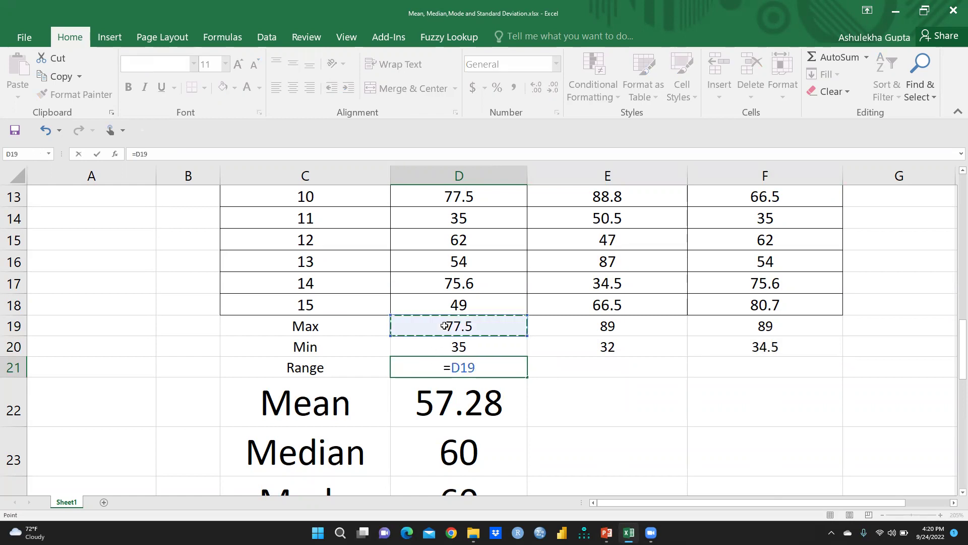
type("-")
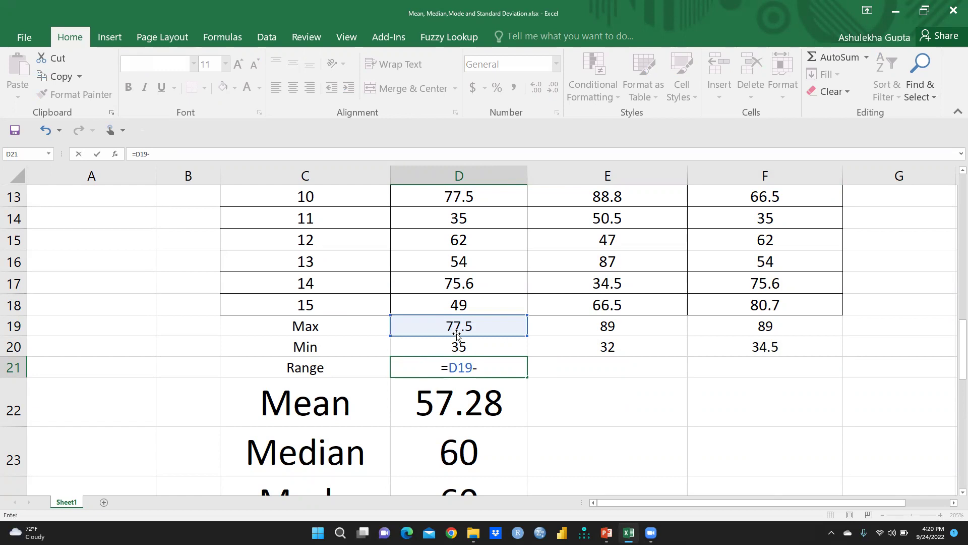
left_click(462, 347)
key("Return")
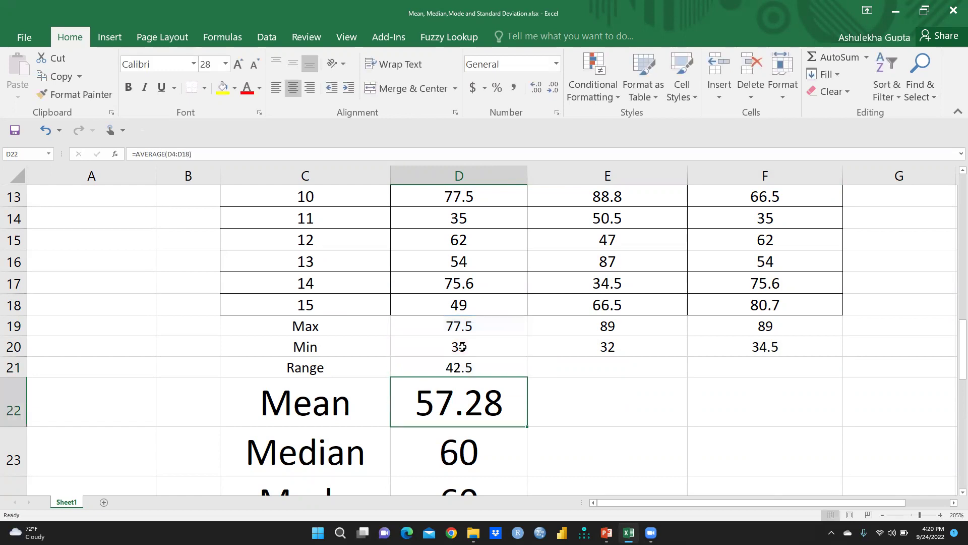
left_click(504, 367)
left_click_drag(533, 378, 807, 368)
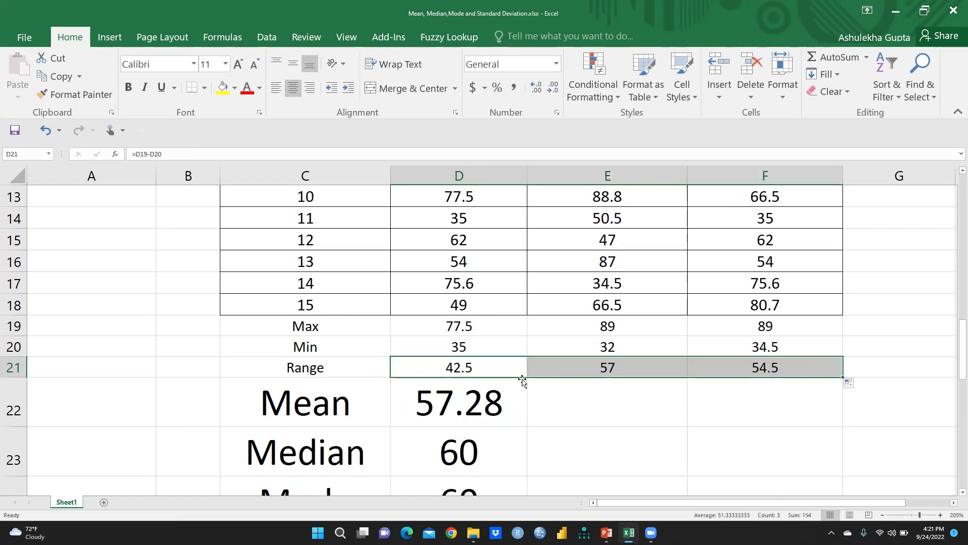
Inspect the formulas behind the Mean, Median and Mode values.
left_click(454, 414)
left_click(463, 456)
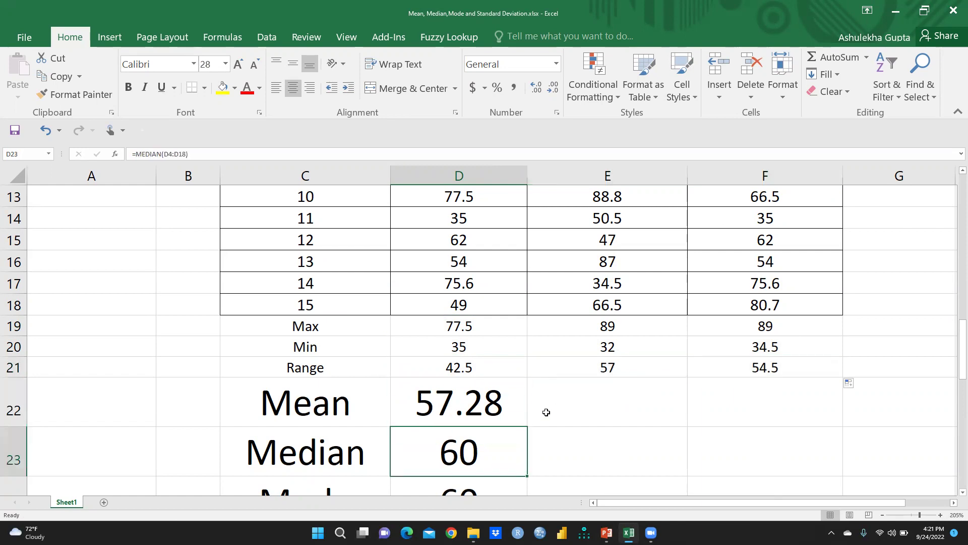
scroll(454, 383, "down", 2)
left_click(475, 381)
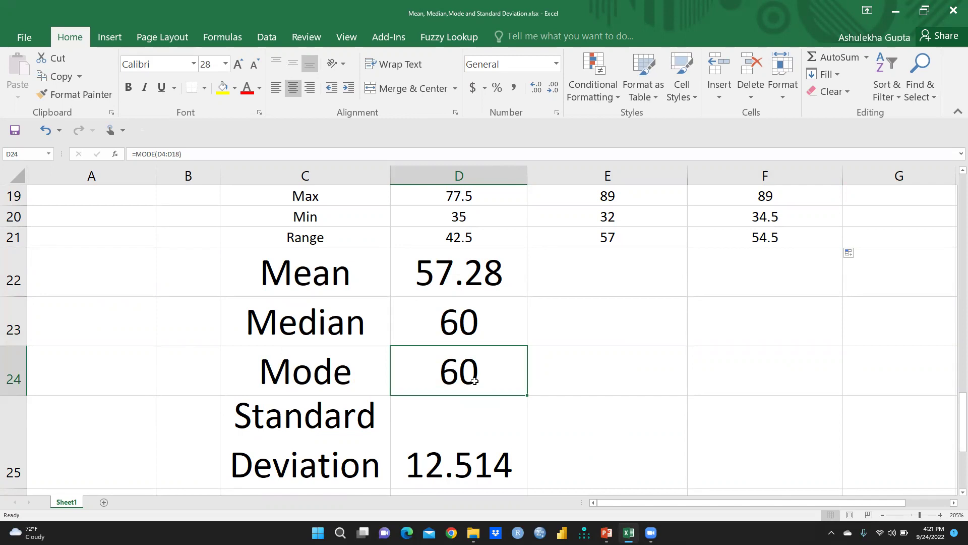
Present PowerPoint's Variance slide (slide 22) full screen.
left_click(607, 532)
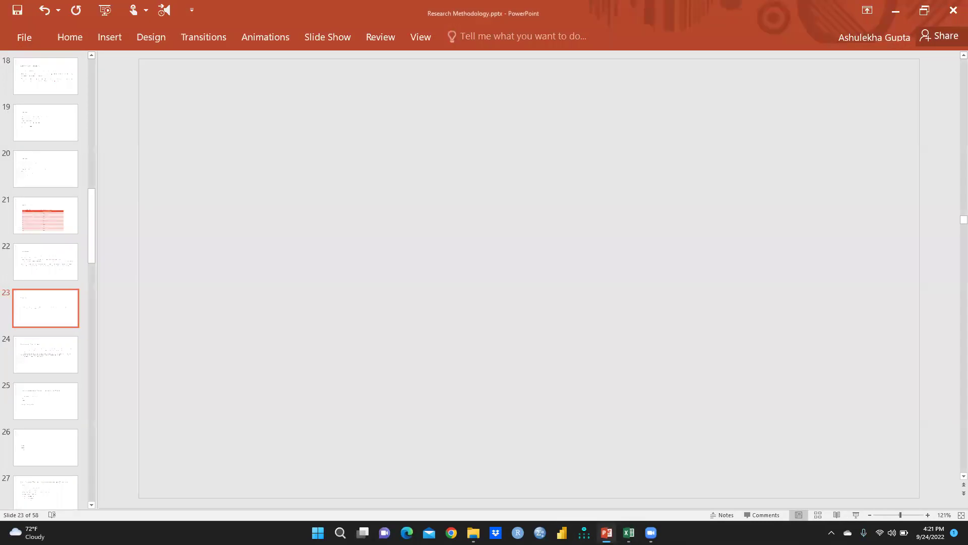
left_click(50, 267)
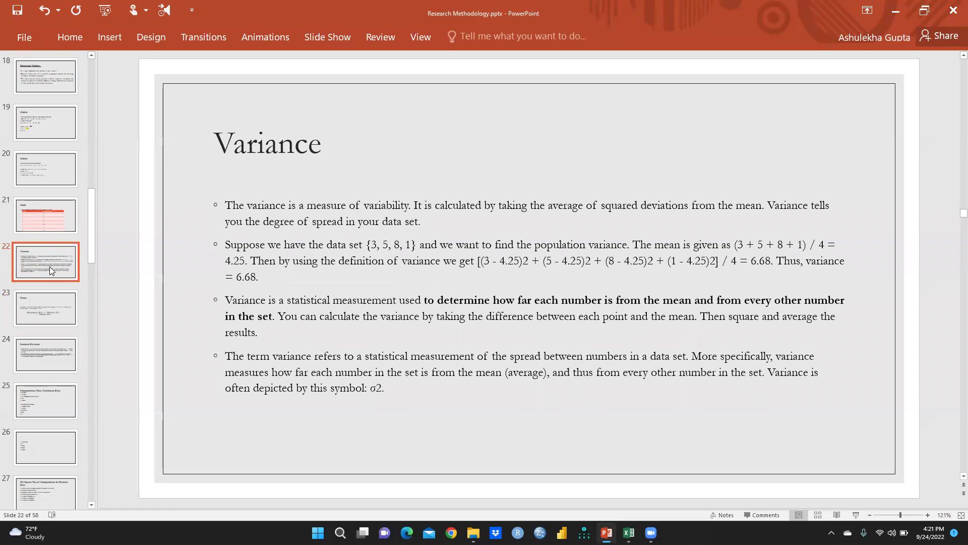
left_click(856, 515)
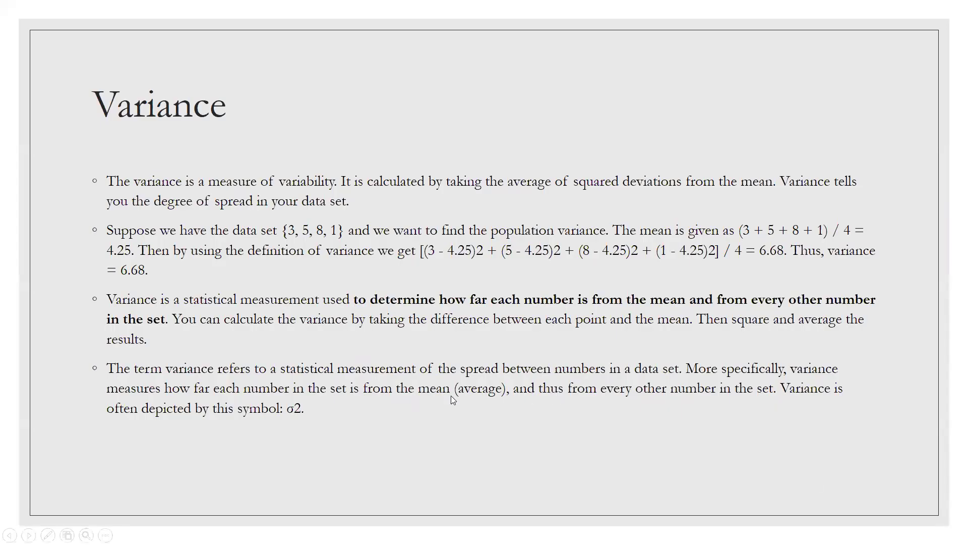